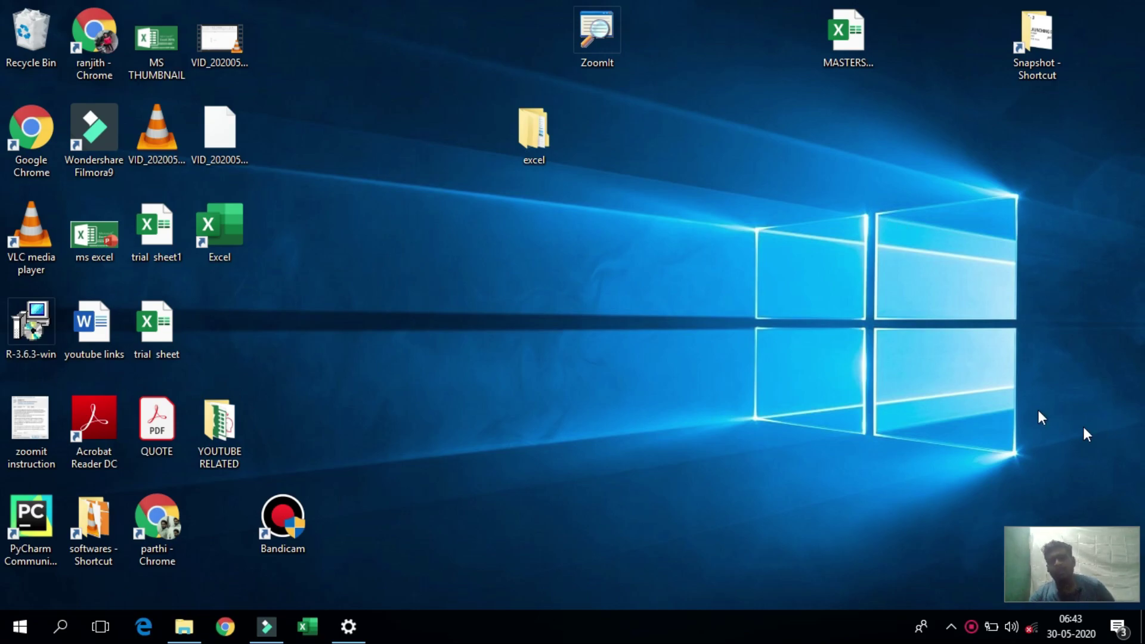
Open the MASTERSHEET workbook from the desktop and review its monthly amounts and the rent total formula
{"action": "left_click", "coordinate": [856, 61]}
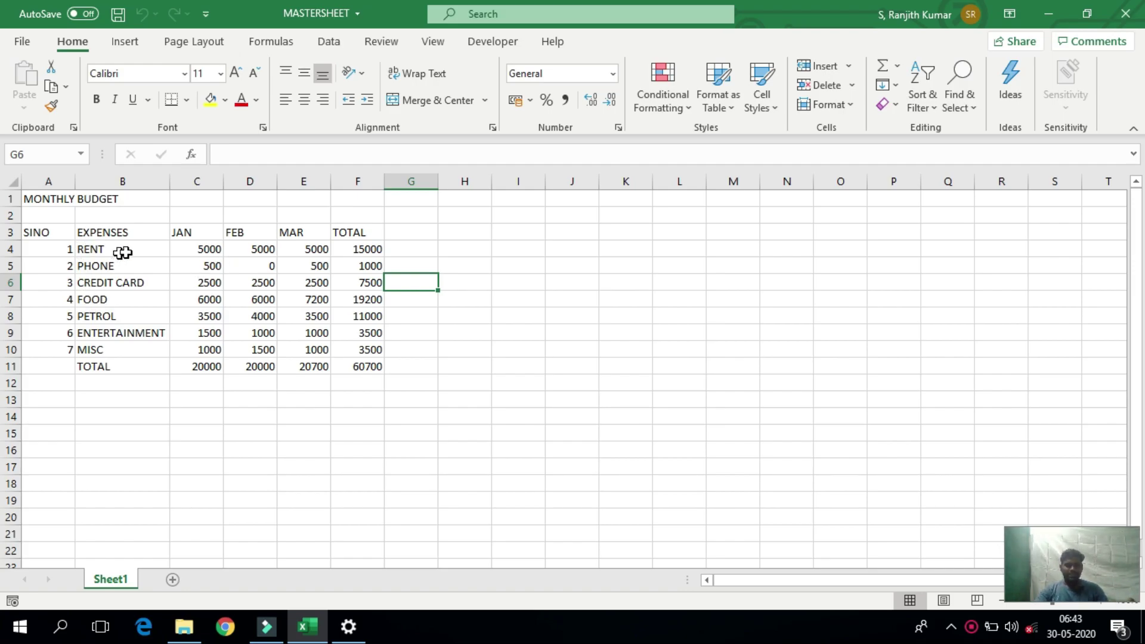
{"action": "left_click_drag", "start_coordinate": [196, 249], "coordinate": [353, 366]}
{"action": "left_click", "coordinate": [361, 249]}
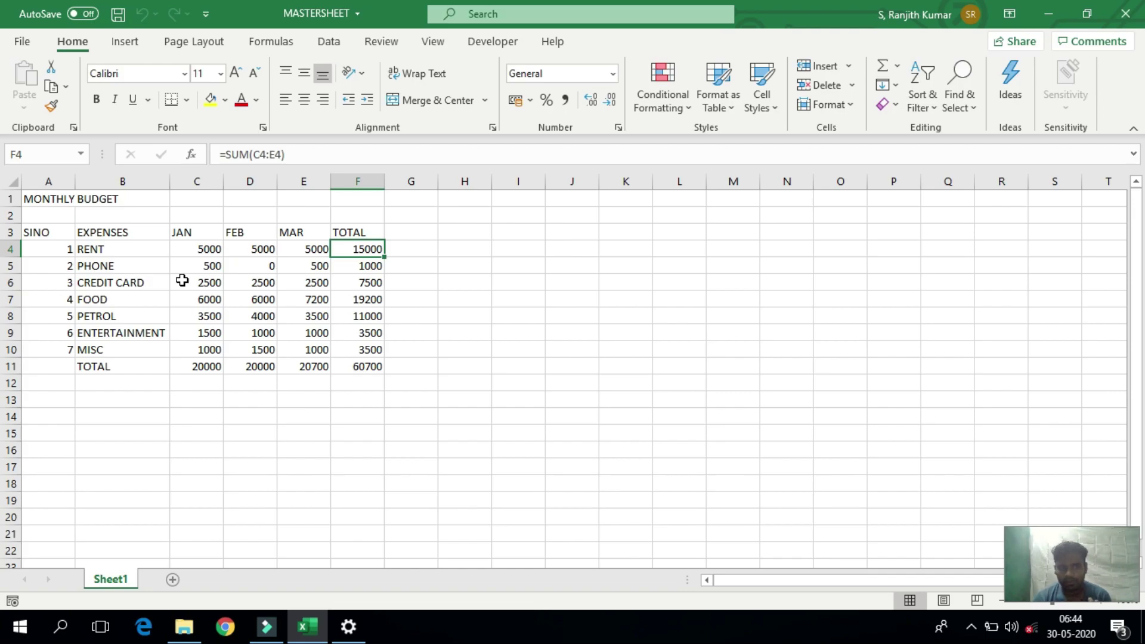
Set the RENT amounts for JAN, FEB and MAR to 6000 each
{"action": "left_click", "coordinate": [203, 249]}
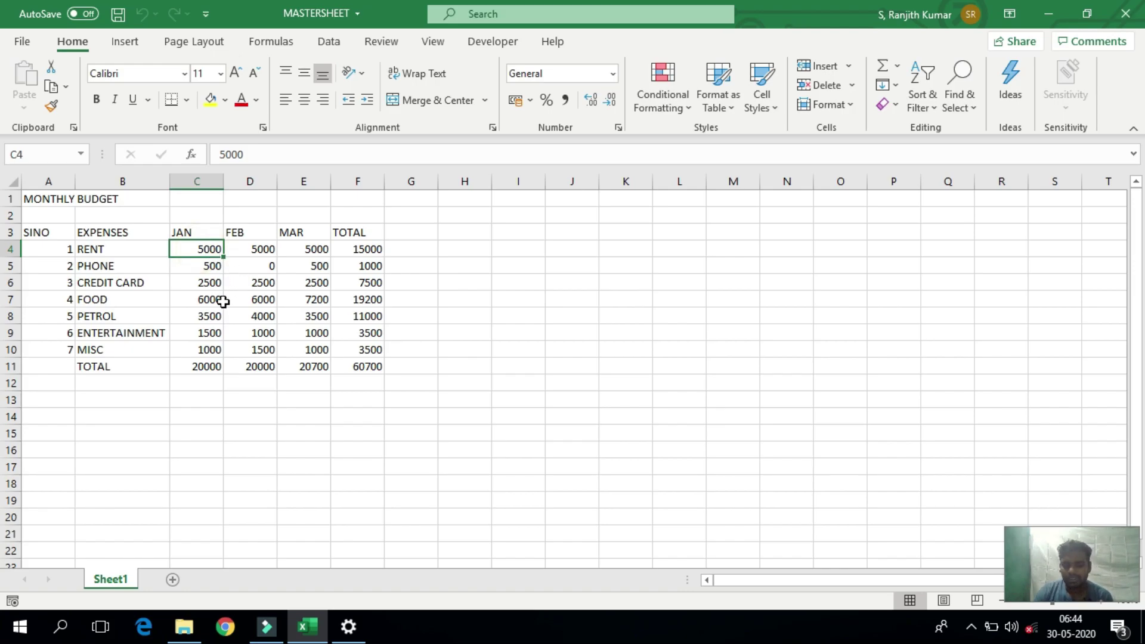
{"action": "type", "text": "6000"}
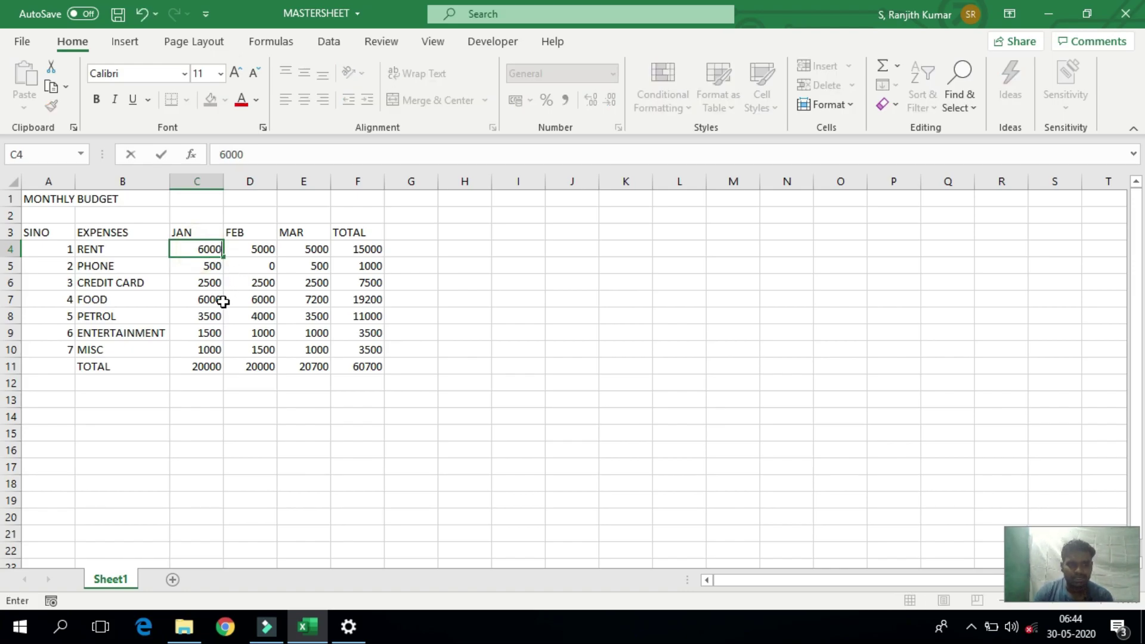
{"action": "key", "text": "ctrl+Return"}
{"action": "key", "text": "Tab"}
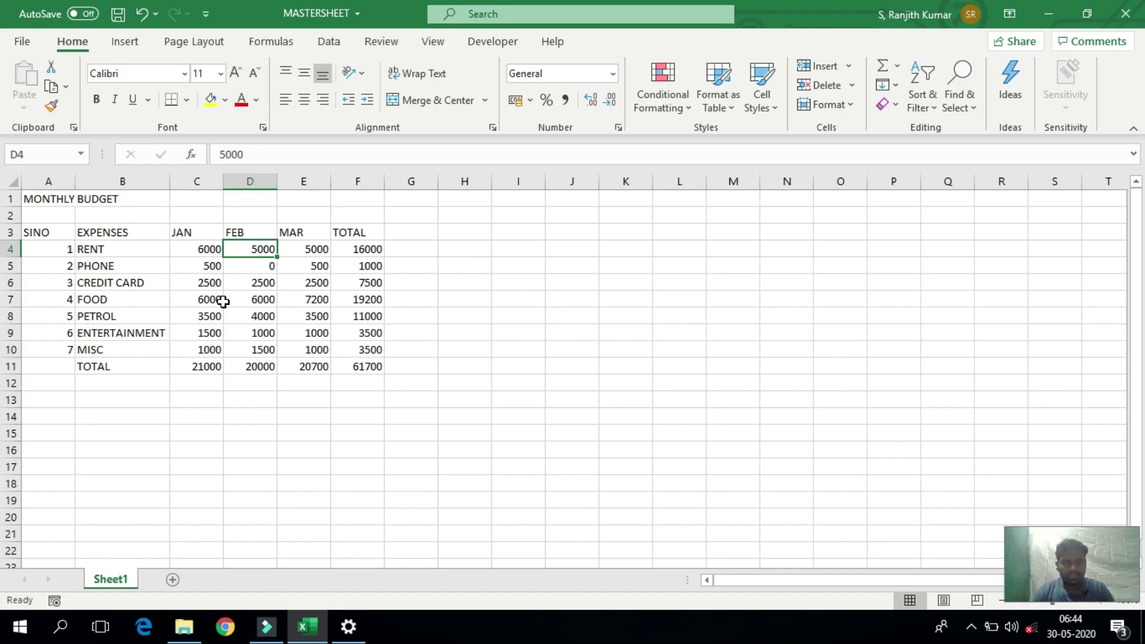
{"action": "type", "text": "6000"}
{"action": "key", "text": "Tab"}
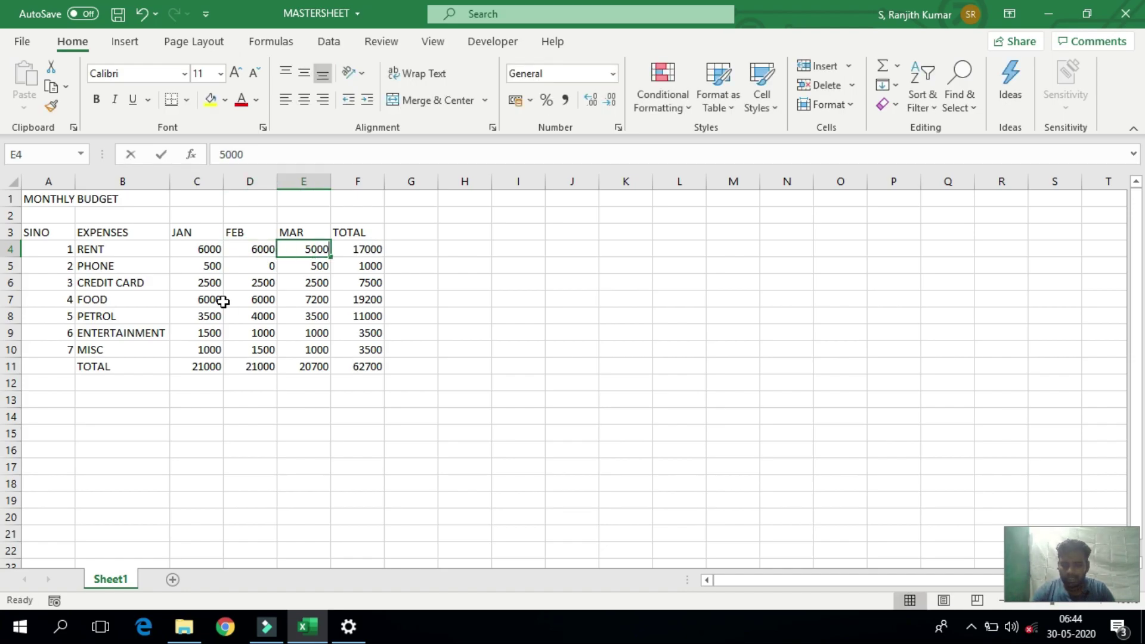
{"action": "type", "text": "6000"}
{"action": "key", "text": "Tab"}
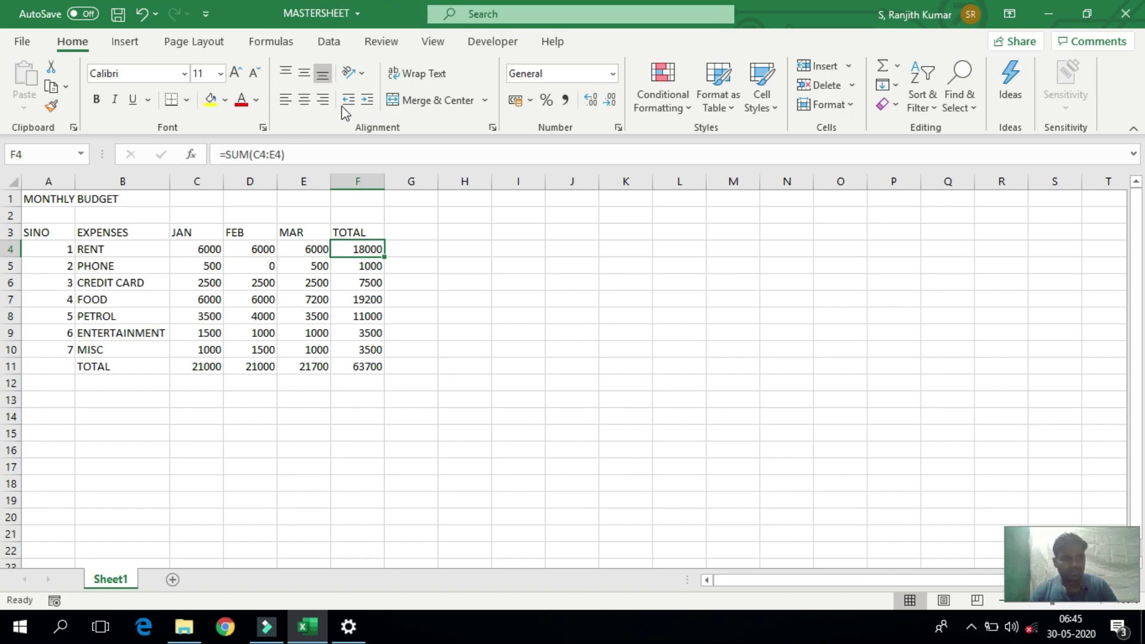
Save the changes to the existing MASTERSHEET file and close the workbook
{"action": "left_click", "coordinate": [119, 18]}
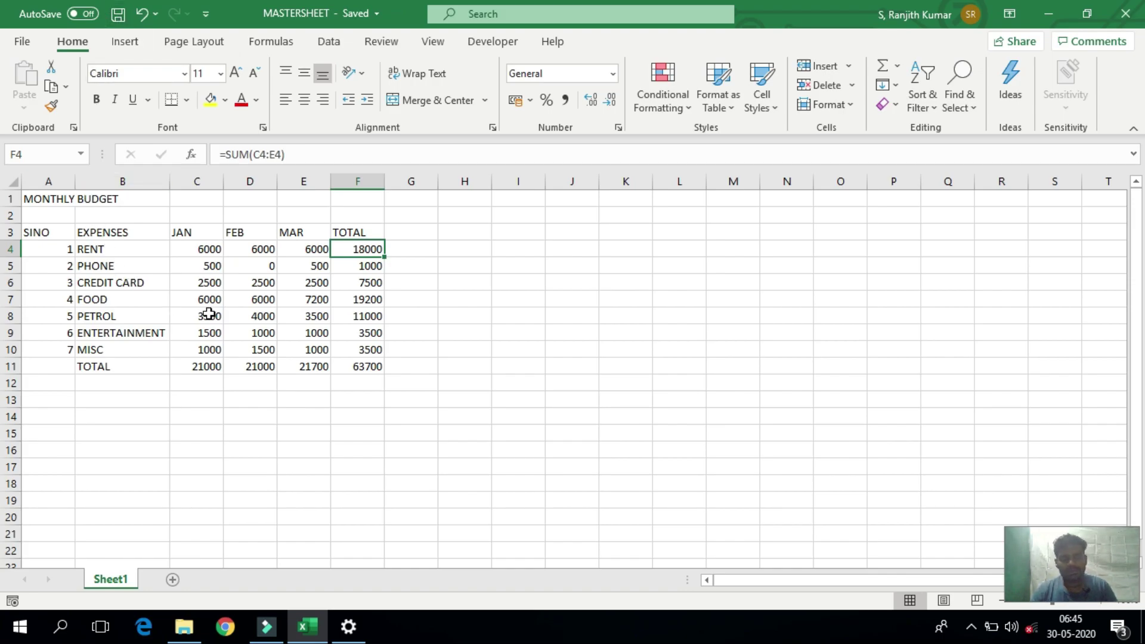
{"action": "left_click", "coordinate": [118, 16]}
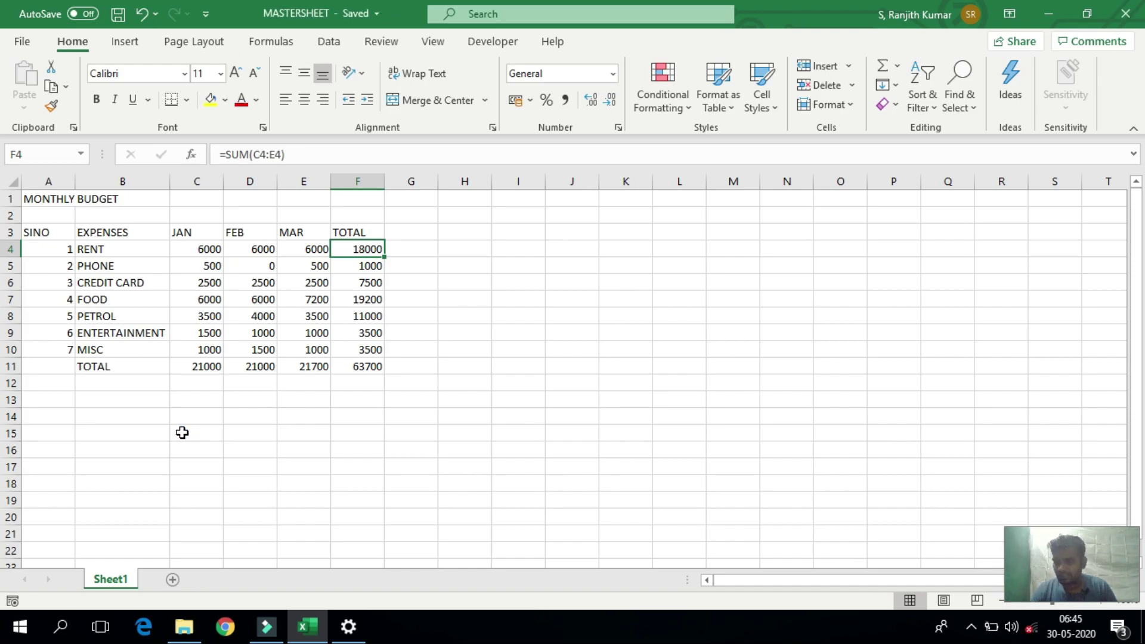
{"action": "left_click", "coordinate": [22, 43]}
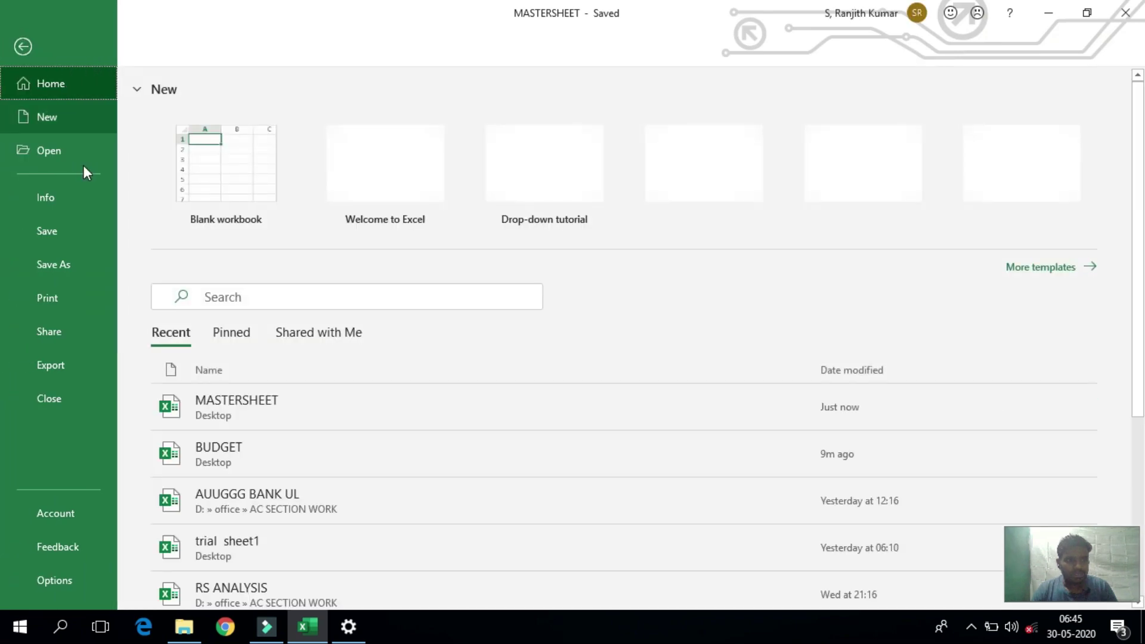
{"action": "left_click", "coordinate": [47, 231]}
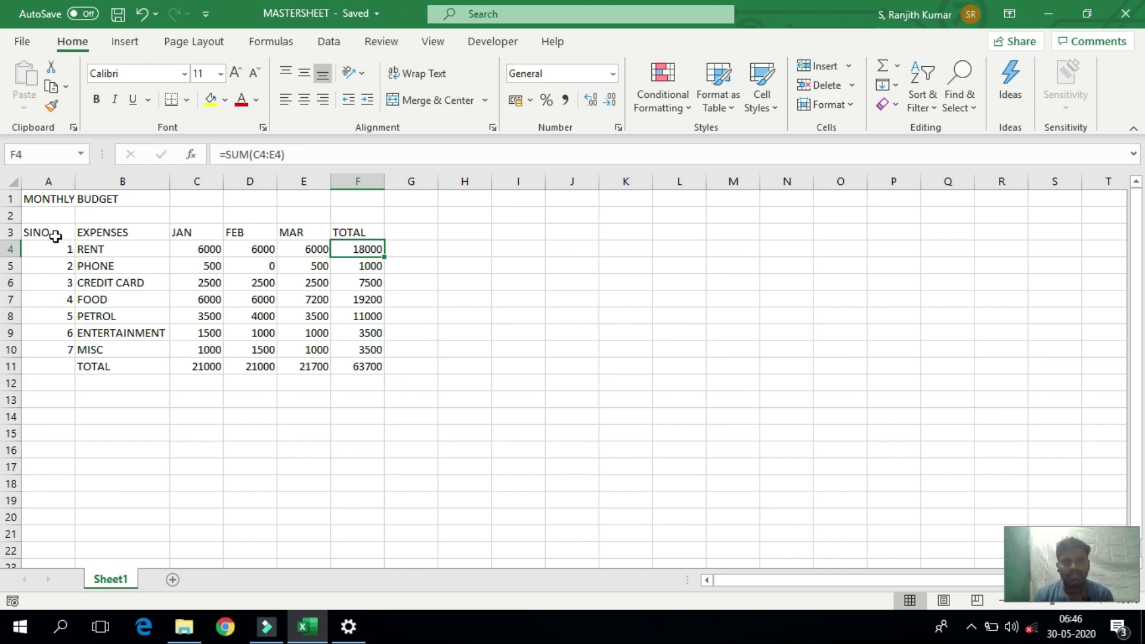
{"action": "left_click", "coordinate": [1131, 22]}
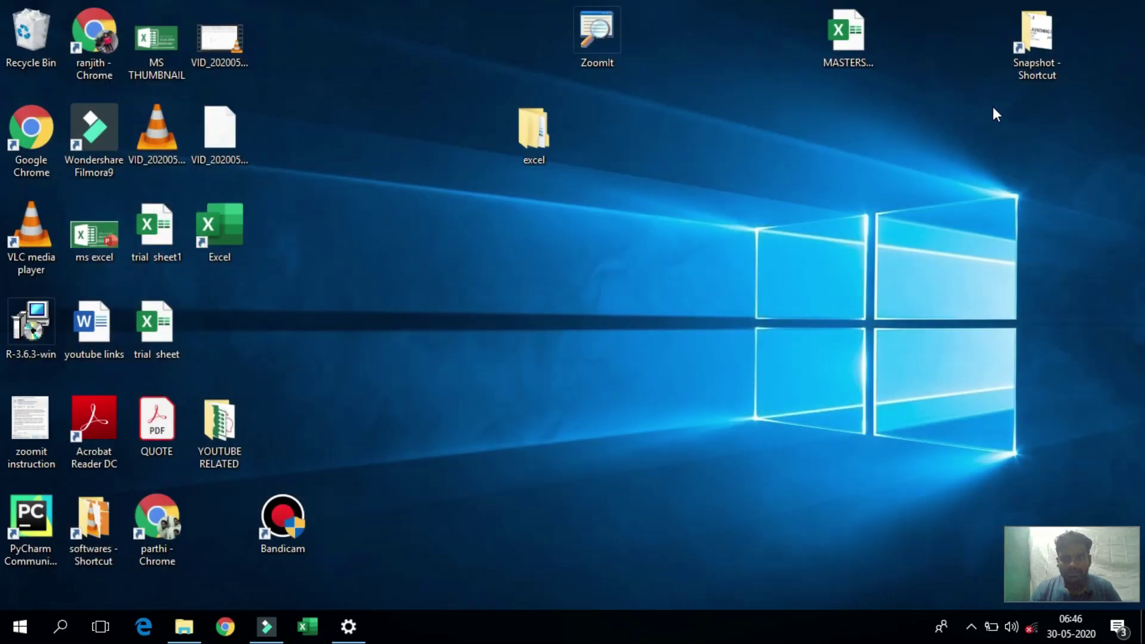
Reopen MASTERSHEET from the desktop and check the saved RENT amounts for JAN, FEB and MAR
{"action": "double_click", "coordinate": [853, 51]}
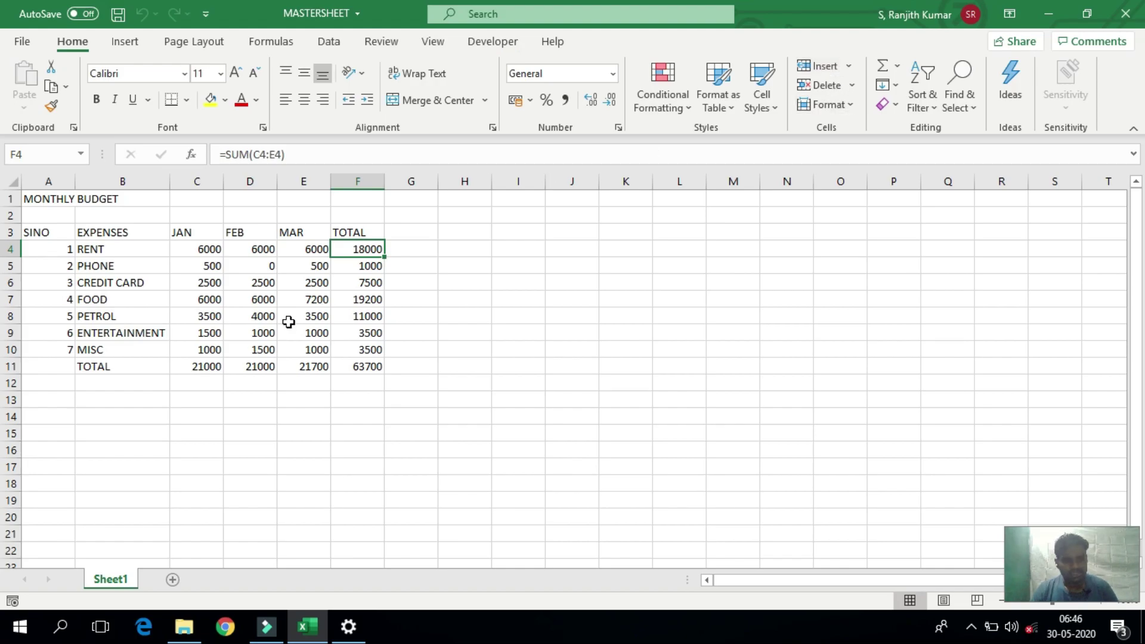
{"action": "left_click", "coordinate": [191, 253]}
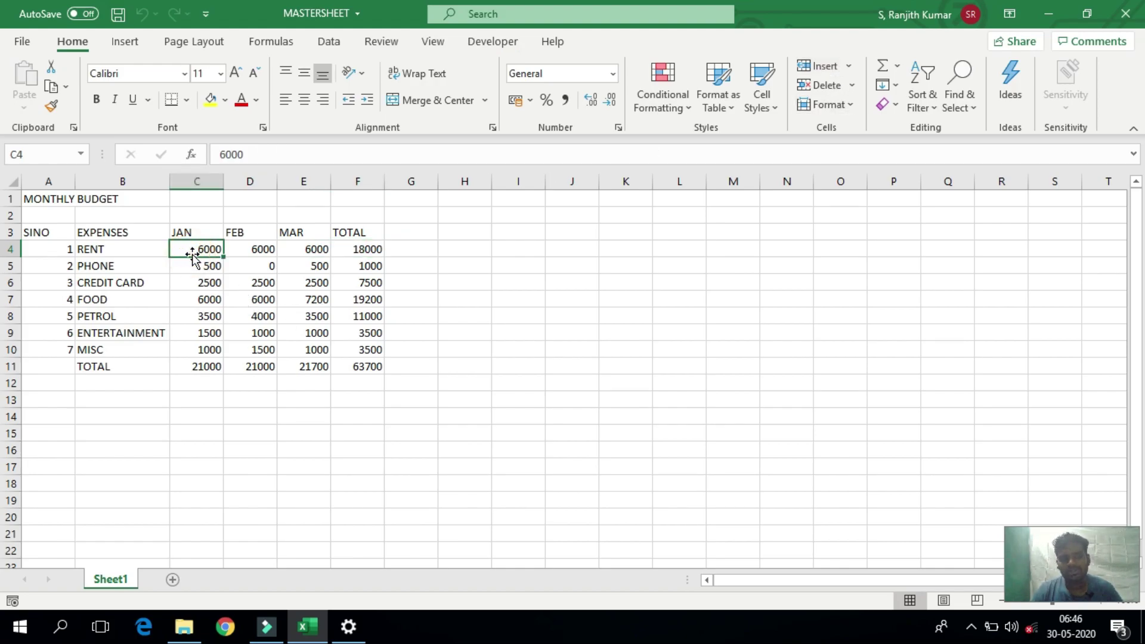
{"action": "left_click", "coordinate": [248, 246]}
{"action": "left_click", "coordinate": [301, 248]}
Change the RENT amounts for JAN, FEB and MAR to 7500 each
{"action": "left_click", "coordinate": [204, 250]}
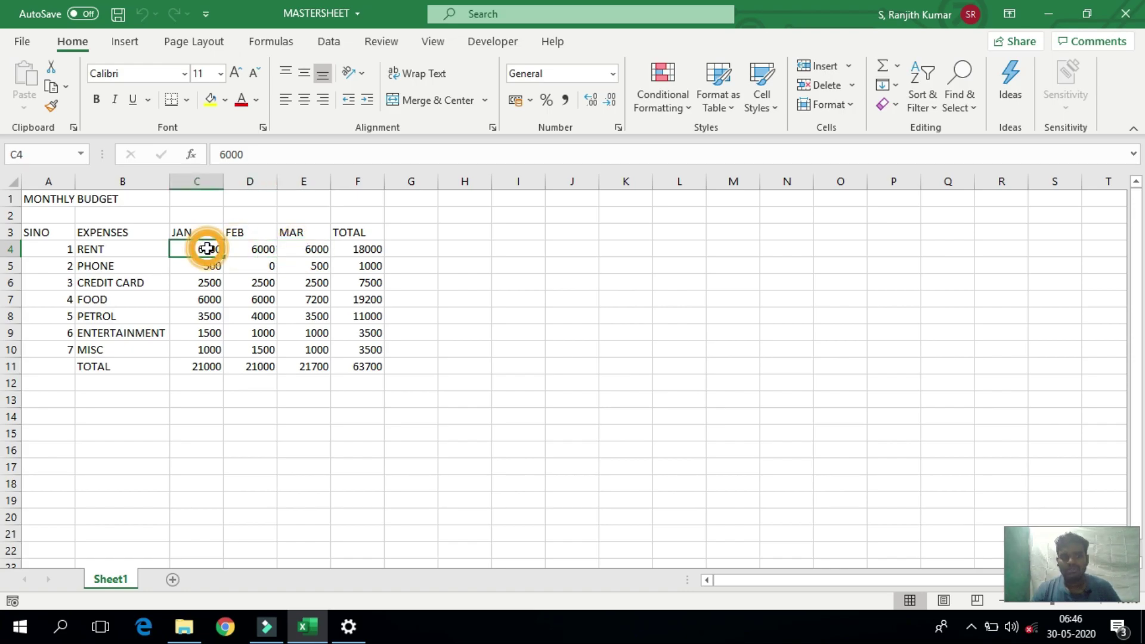
{"action": "type", "text": "7500"}
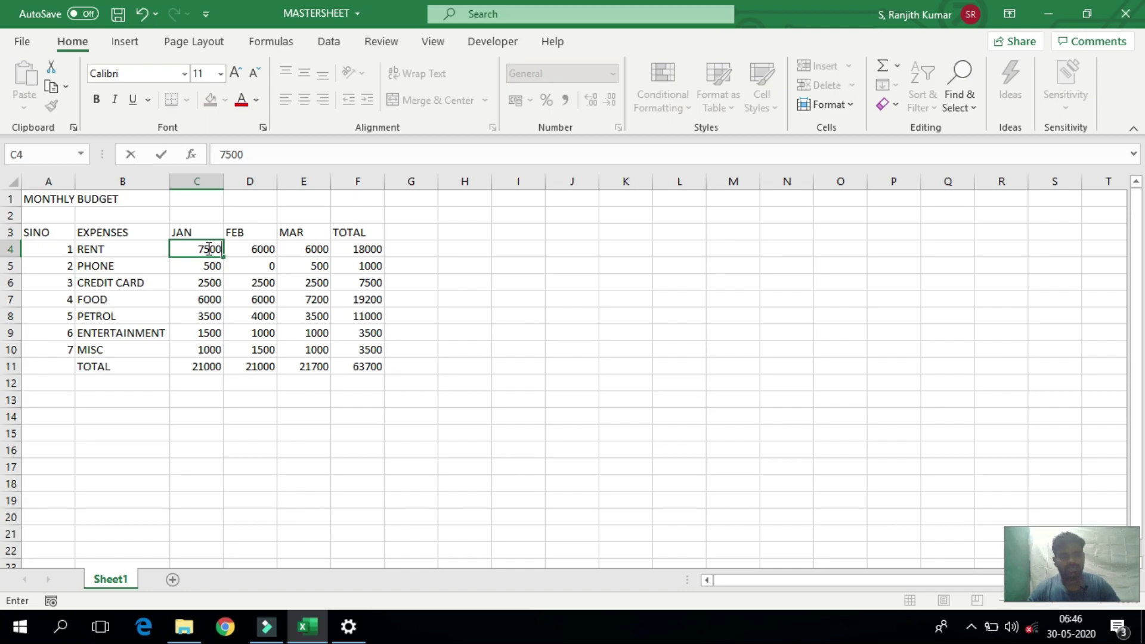
{"action": "key", "text": "Tab"}
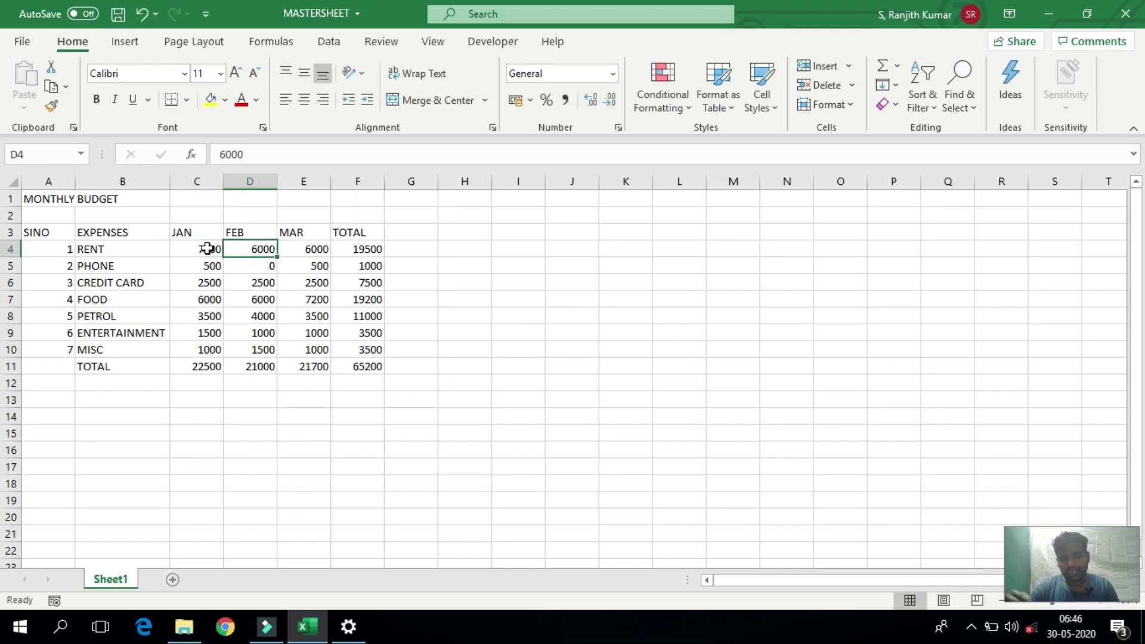
{"action": "type", "text": "75000"}
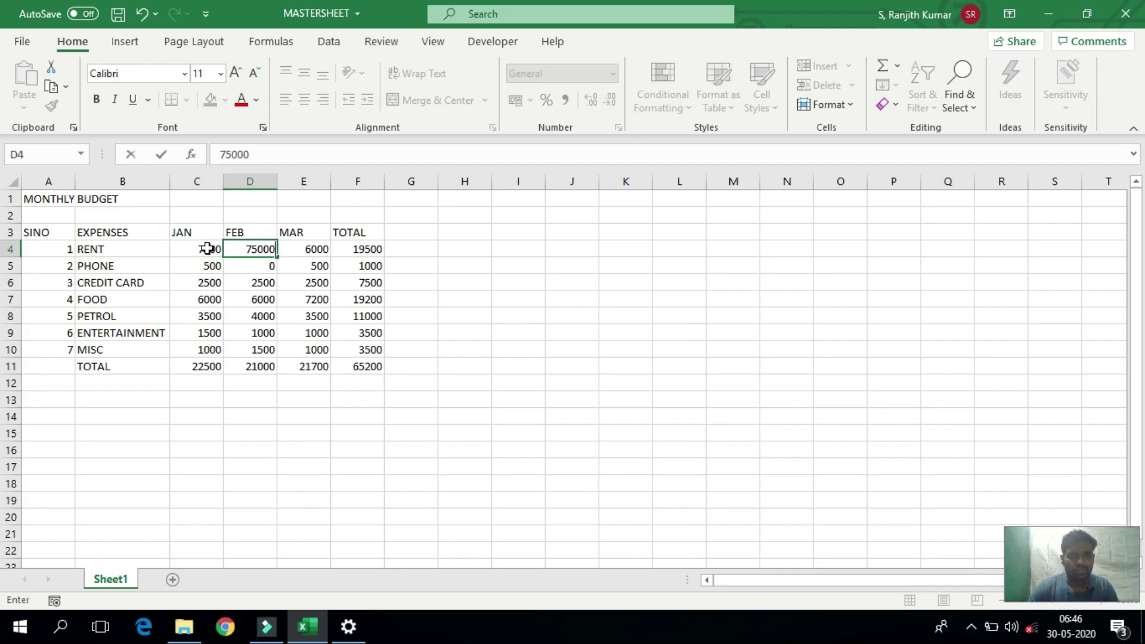
{"action": "key", "text": "BackSpace"}
{"action": "key", "text": "Tab"}
{"action": "type", "text": "7500"}
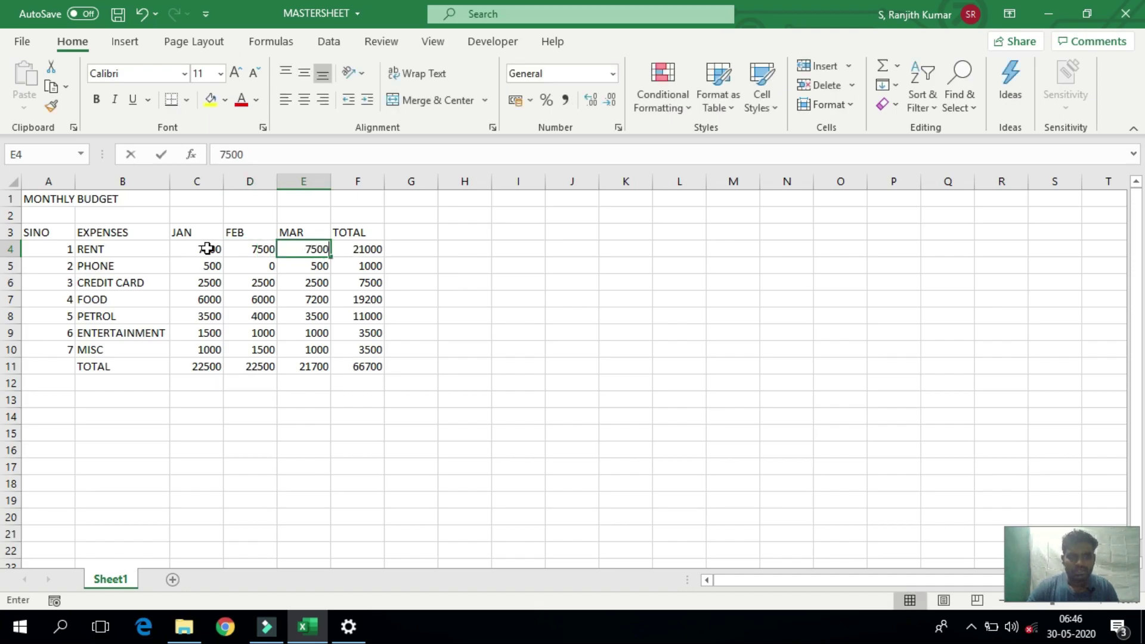
{"action": "key", "text": "Tab"}
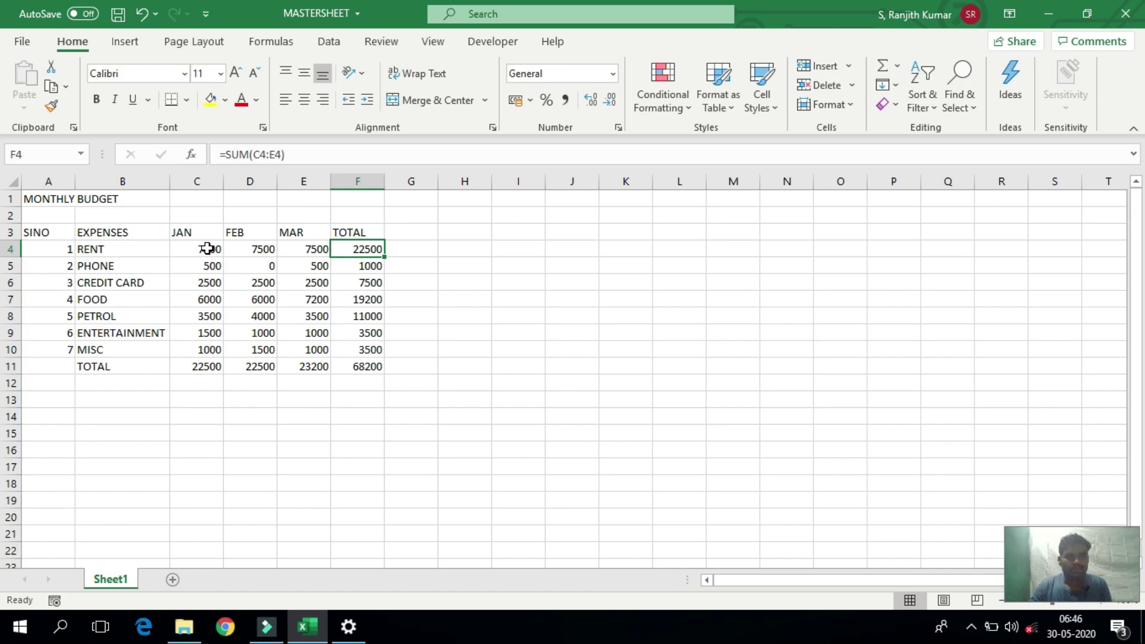
Save the edited workbook to the Desktop as a separate Excel Workbook named FRIEND SHEET and close it
{"action": "left_click", "coordinate": [18, 45]}
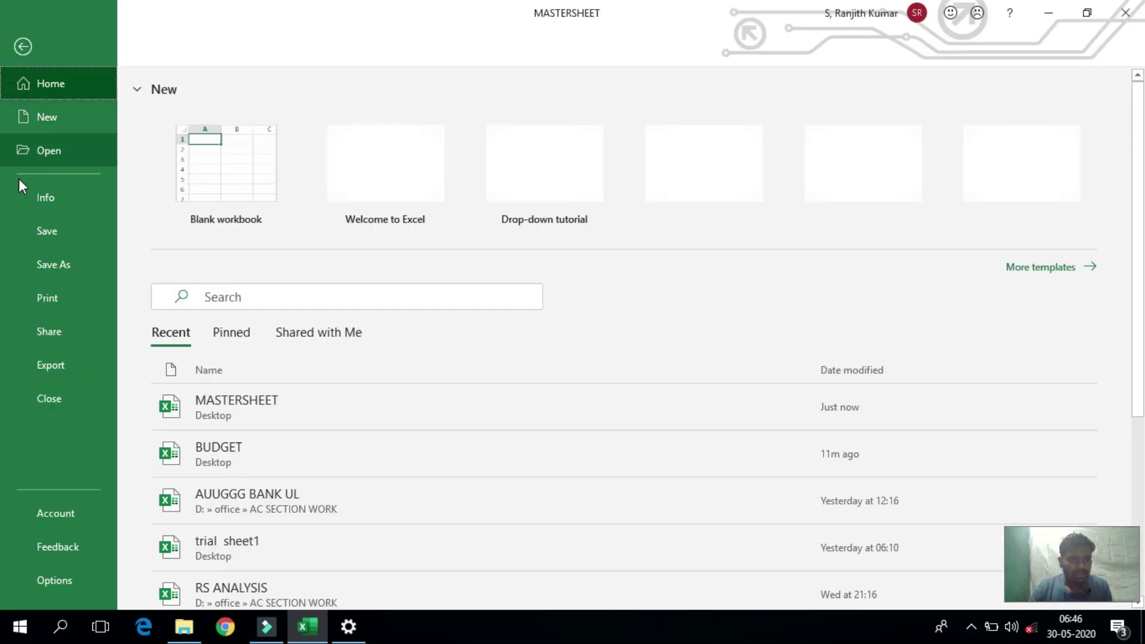
{"action": "left_click", "coordinate": [51, 266]}
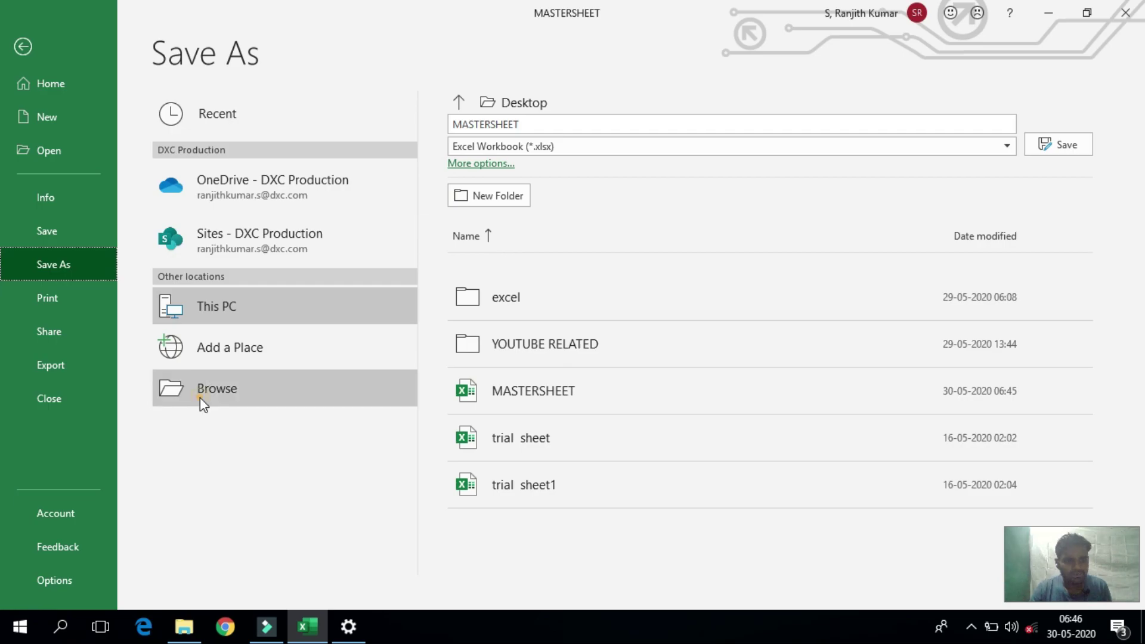
{"action": "left_click", "coordinate": [314, 389]}
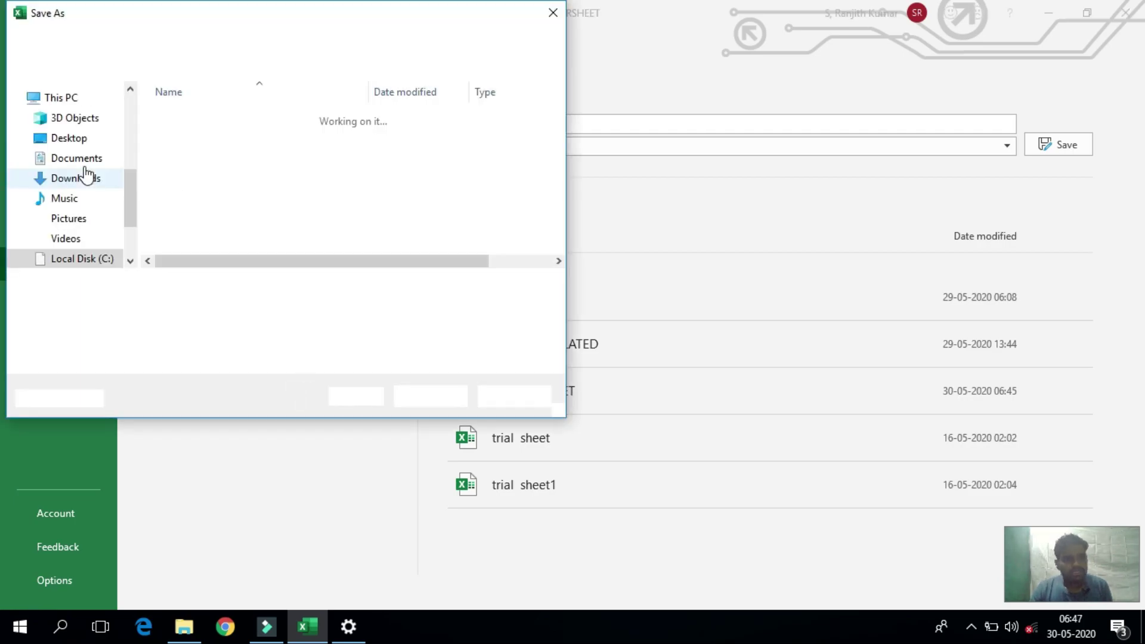
{"action": "left_click", "coordinate": [68, 139]}
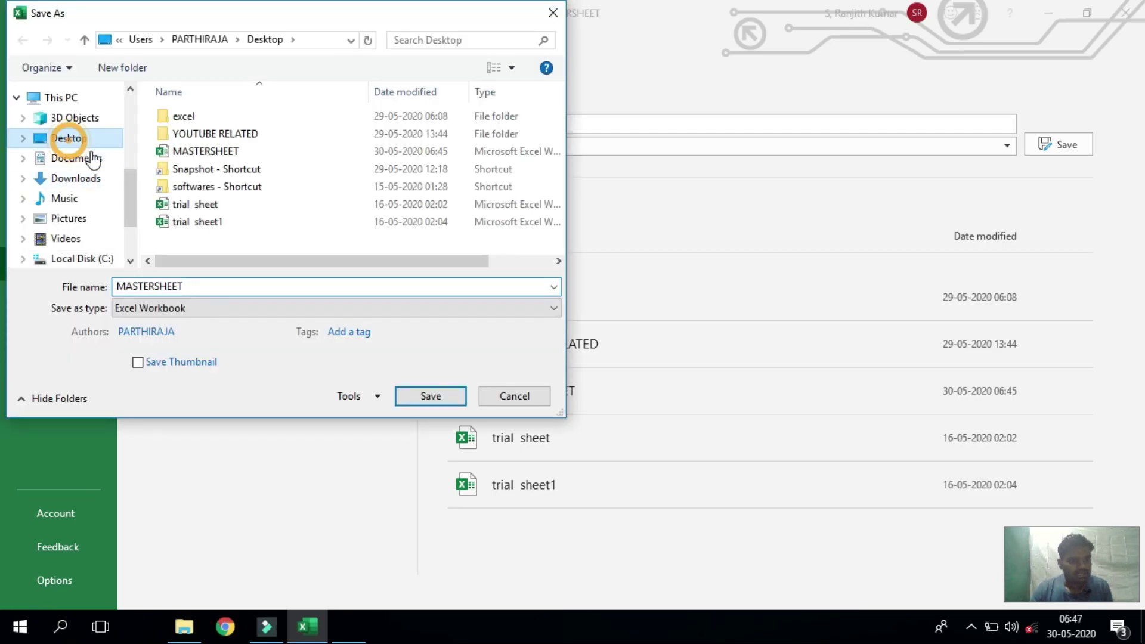
{"action": "left_click", "coordinate": [197, 289]}
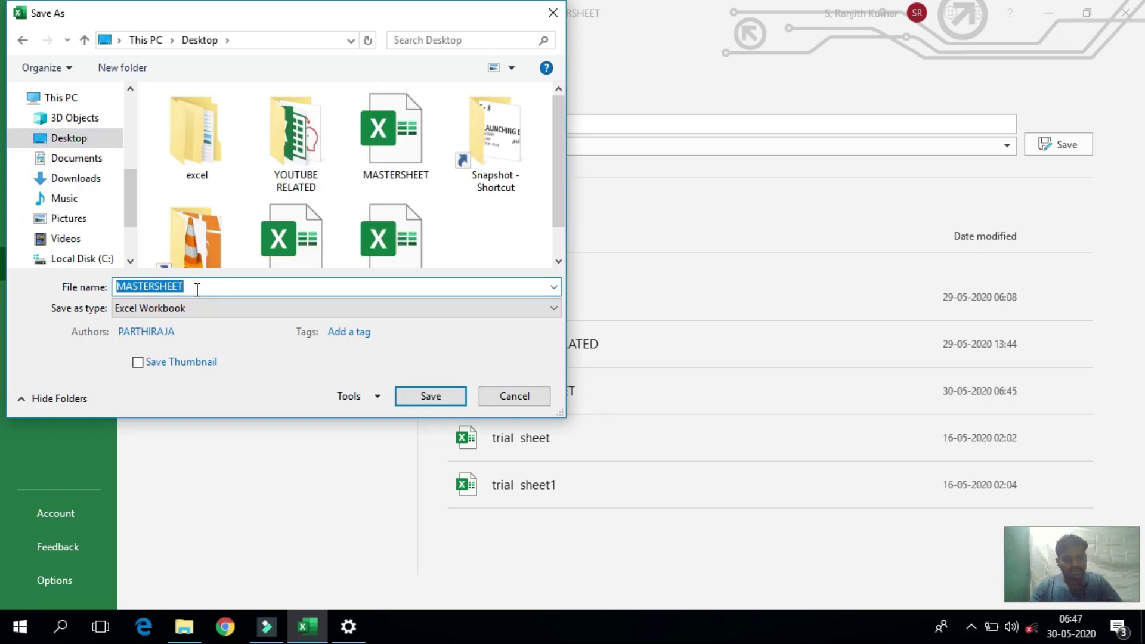
{"action": "type", "text": "FRIEND SHEET"}
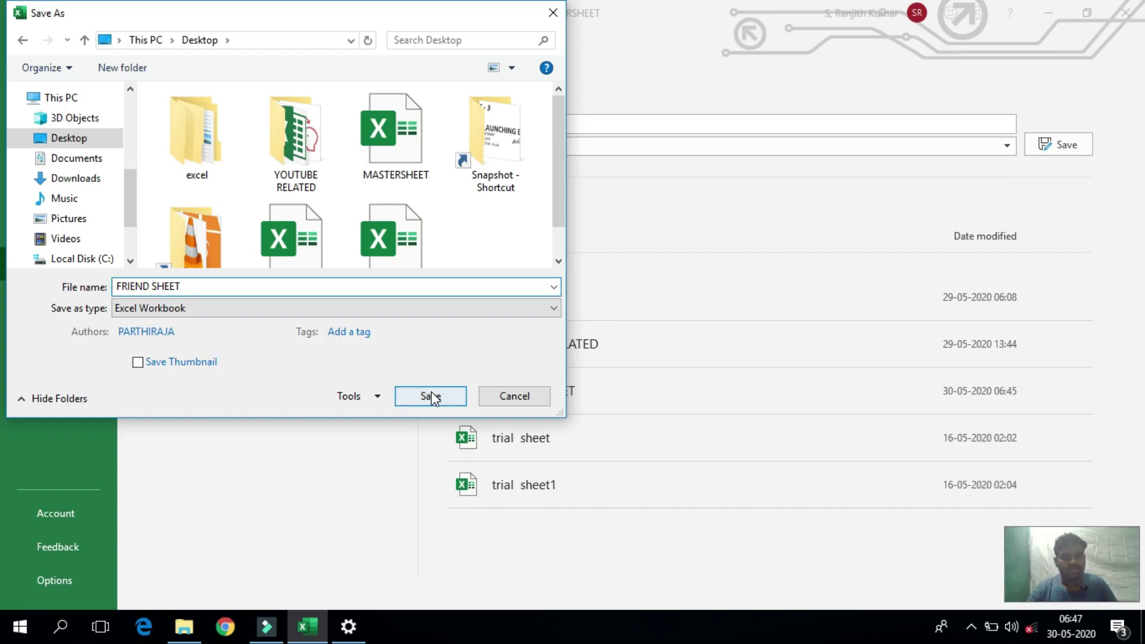
{"action": "left_click", "coordinate": [431, 396]}
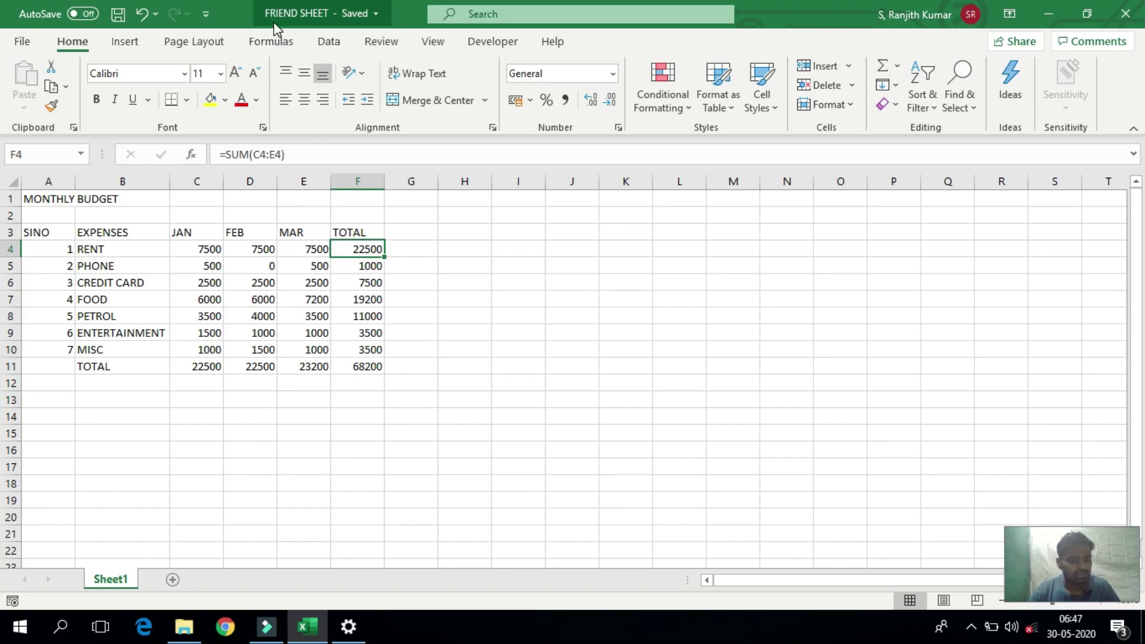
{"action": "left_click_drag", "start_coordinate": [255, 1], "coordinate": [401, 33]}
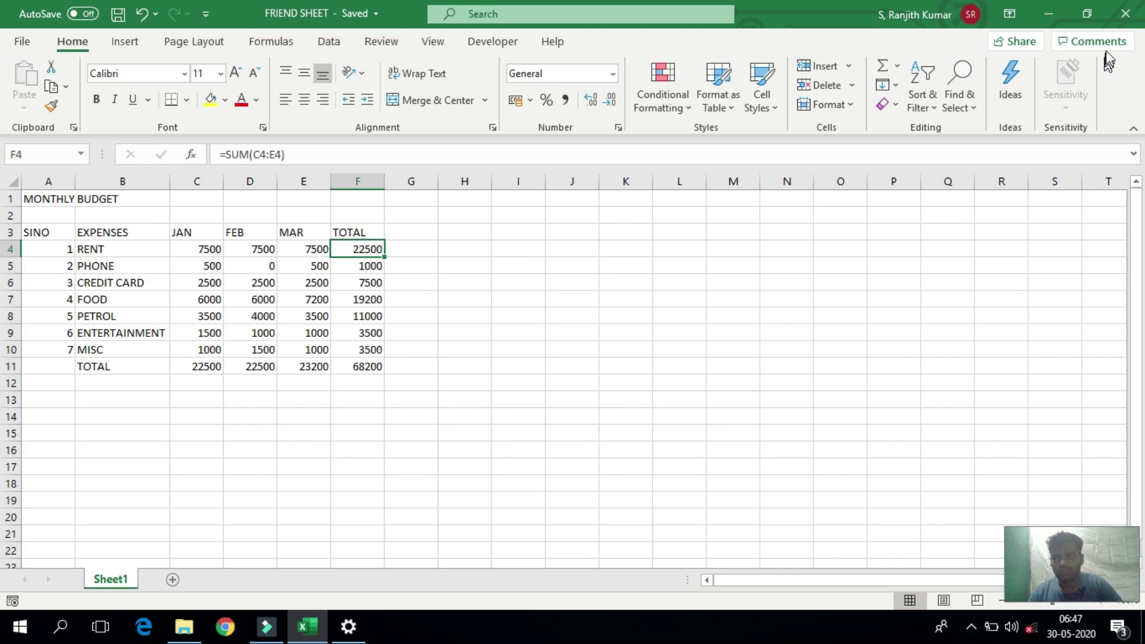
{"action": "left_click", "coordinate": [1133, 15]}
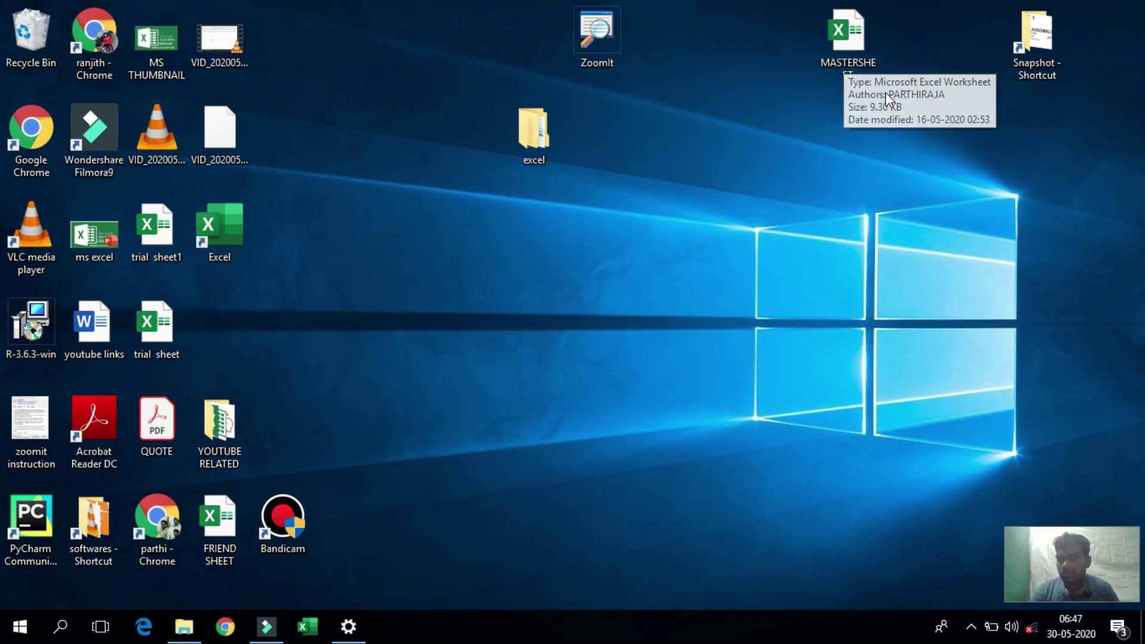
Open the original MASTERSHEET, check its RENT row from JAN to TOTAL, and close the workbook
{"action": "double_click", "coordinate": [833, 40]}
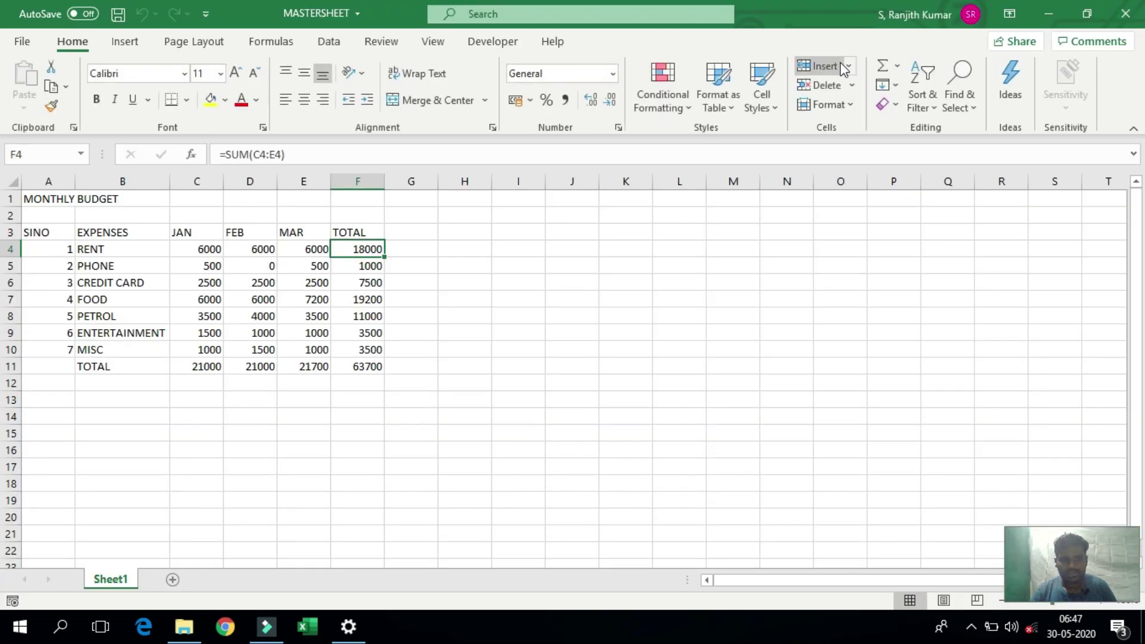
{"action": "left_click", "coordinate": [195, 252]}
{"action": "left_click", "coordinate": [249, 253]}
{"action": "left_click", "coordinate": [297, 250]}
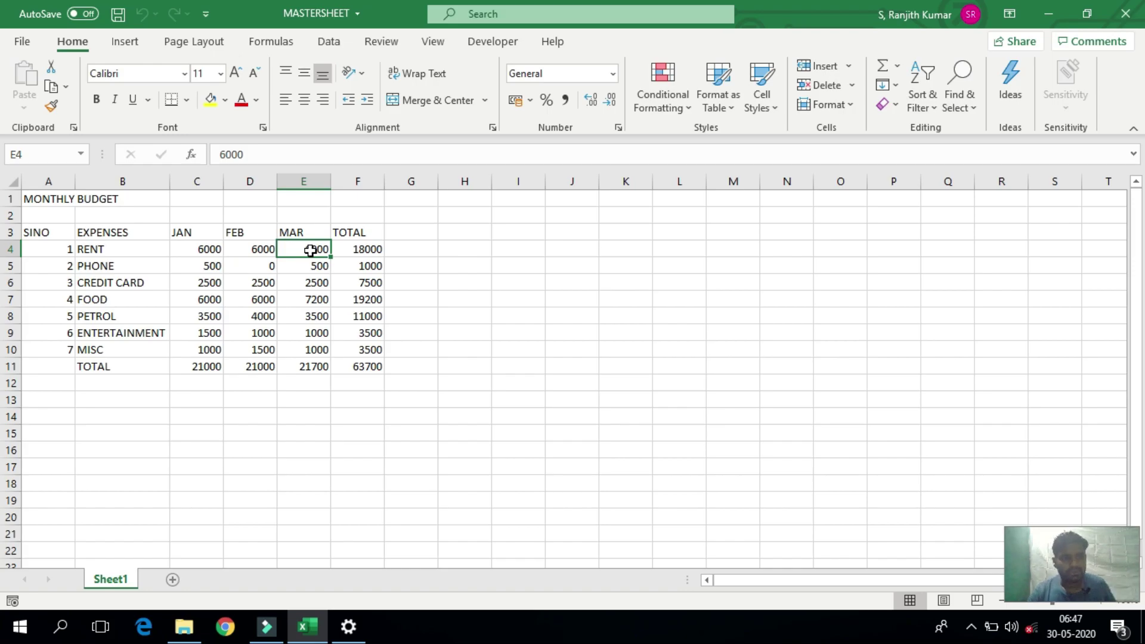
{"action": "left_click_drag", "start_coordinate": [189, 249], "coordinate": [347, 250]}
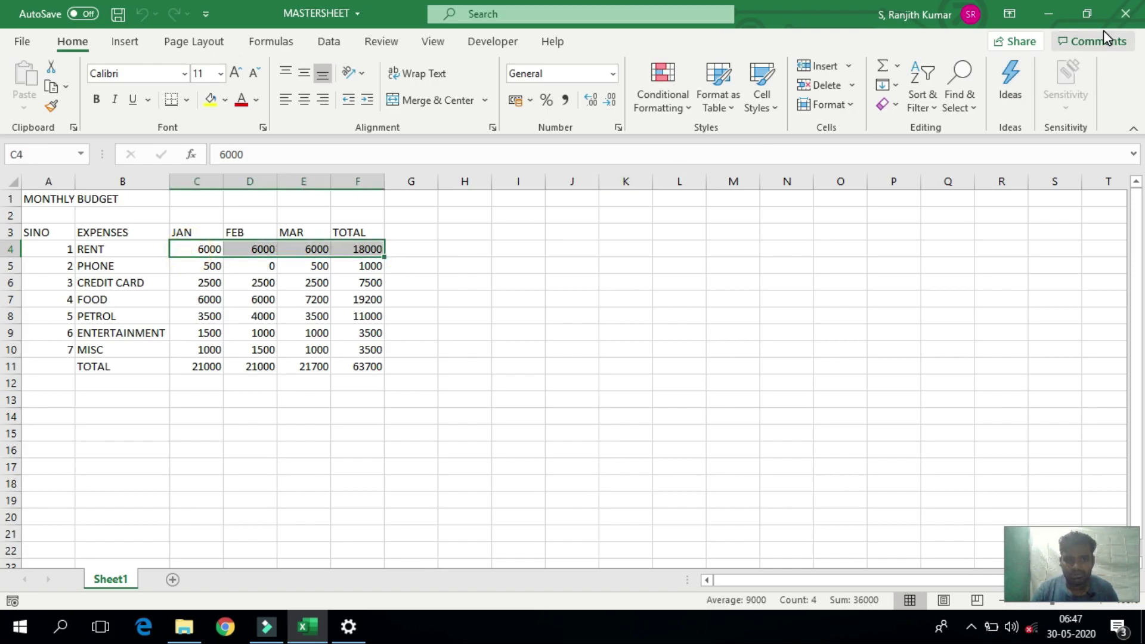
{"action": "left_click", "coordinate": [1125, 13]}
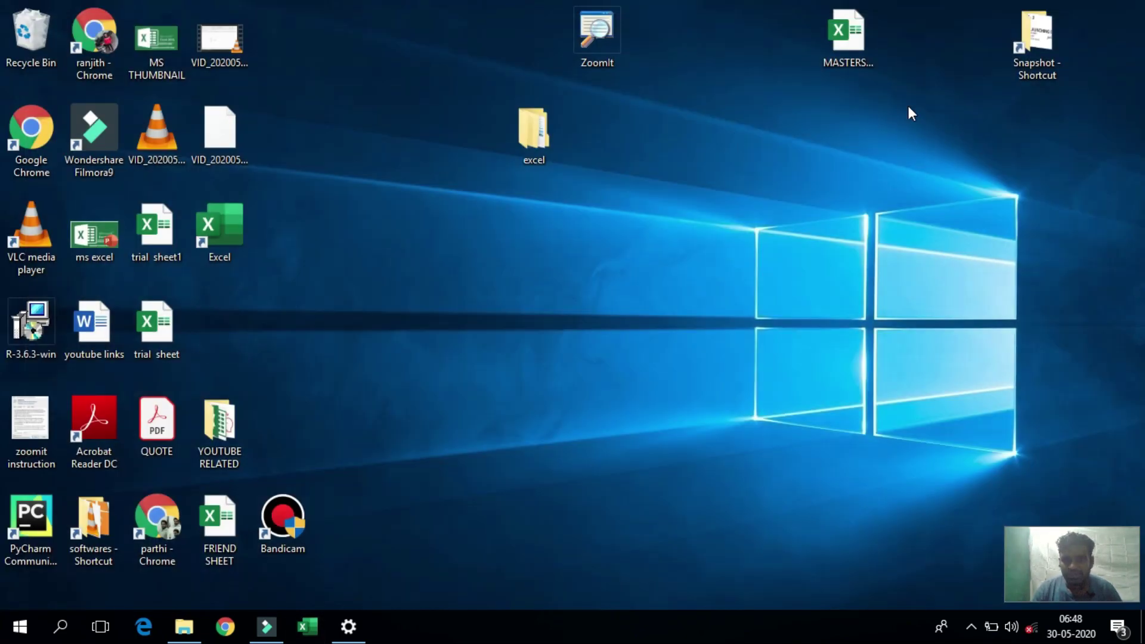
Open FRIEND SHEET from the desktop and check its RENT amounts for JAN, FEB and MAR
{"action": "left_click_drag", "start_coordinate": [909, 109], "coordinate": [828, 62]}
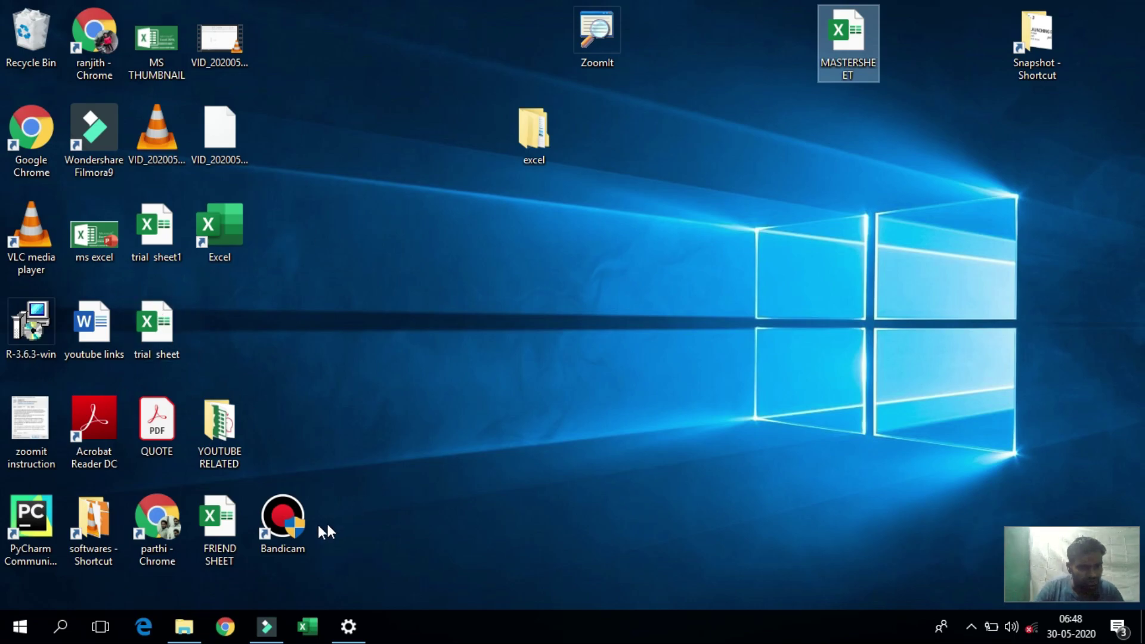
{"action": "left_click_drag", "start_coordinate": [222, 532], "coordinate": [495, 368]}
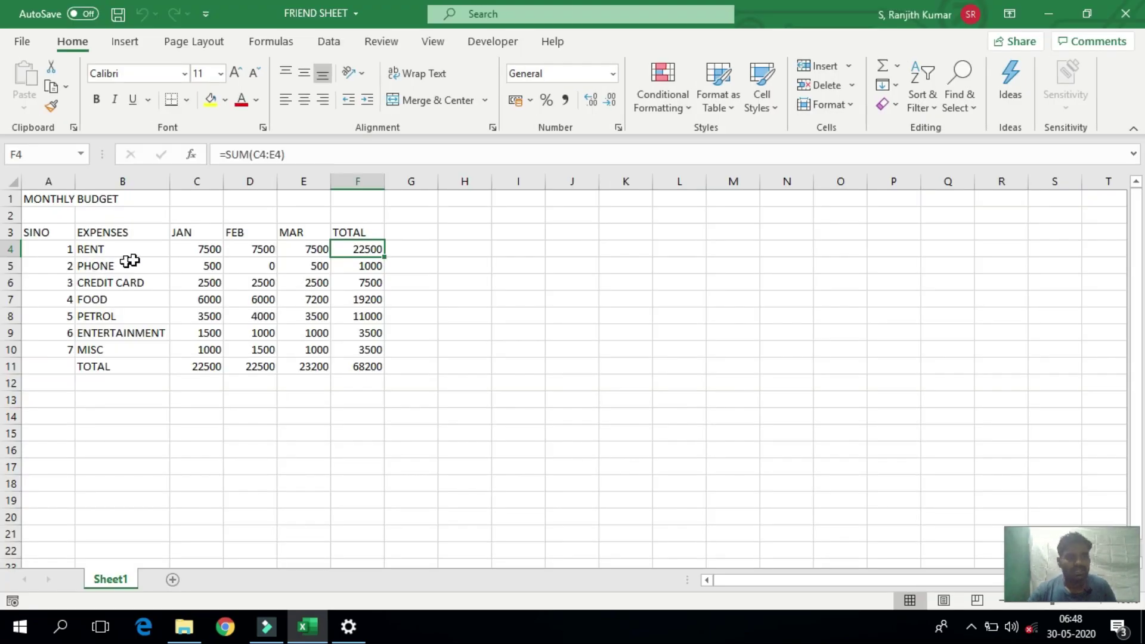
{"action": "left_click", "coordinate": [204, 250]}
{"action": "left_click", "coordinate": [265, 248]}
{"action": "left_click", "coordinate": [302, 248]}
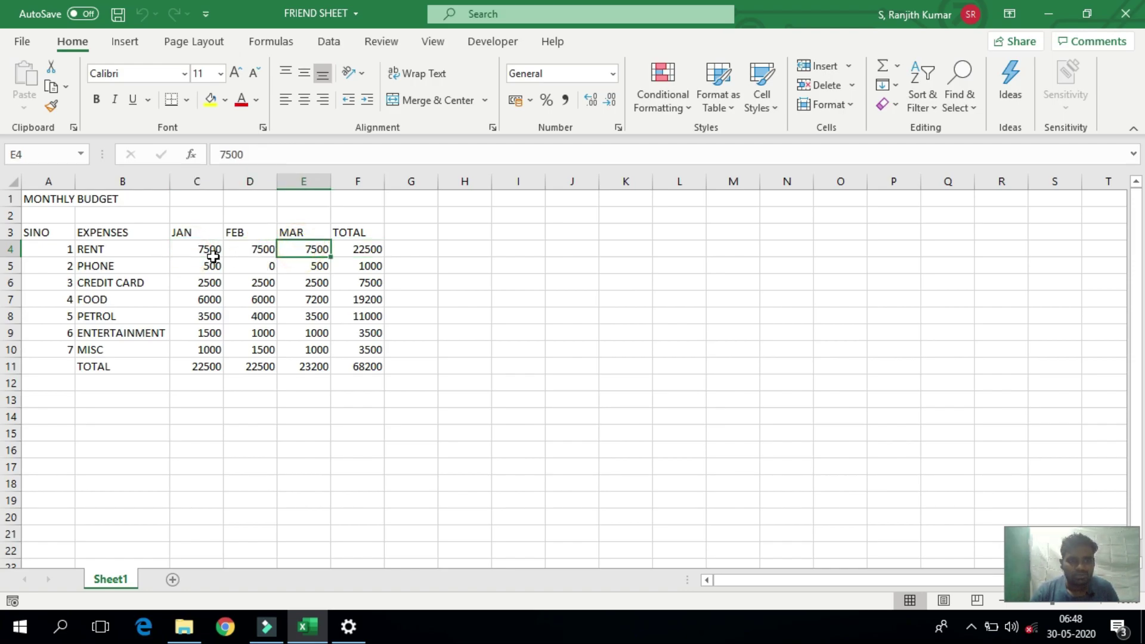
{"action": "left_click", "coordinate": [209, 253]}
{"action": "left_click", "coordinate": [249, 249]}
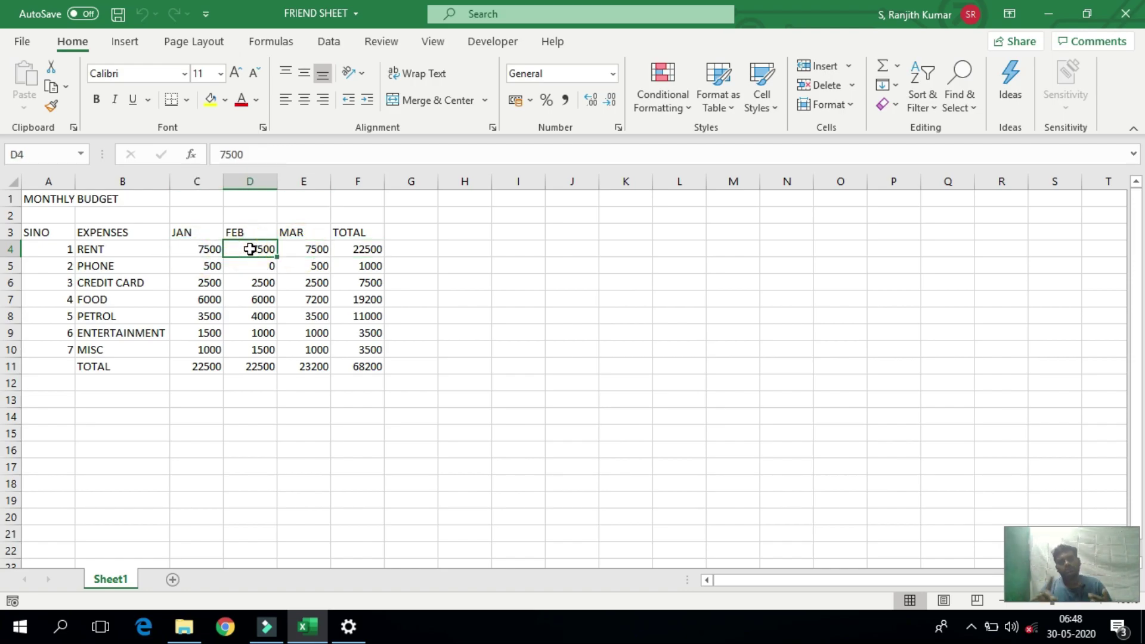